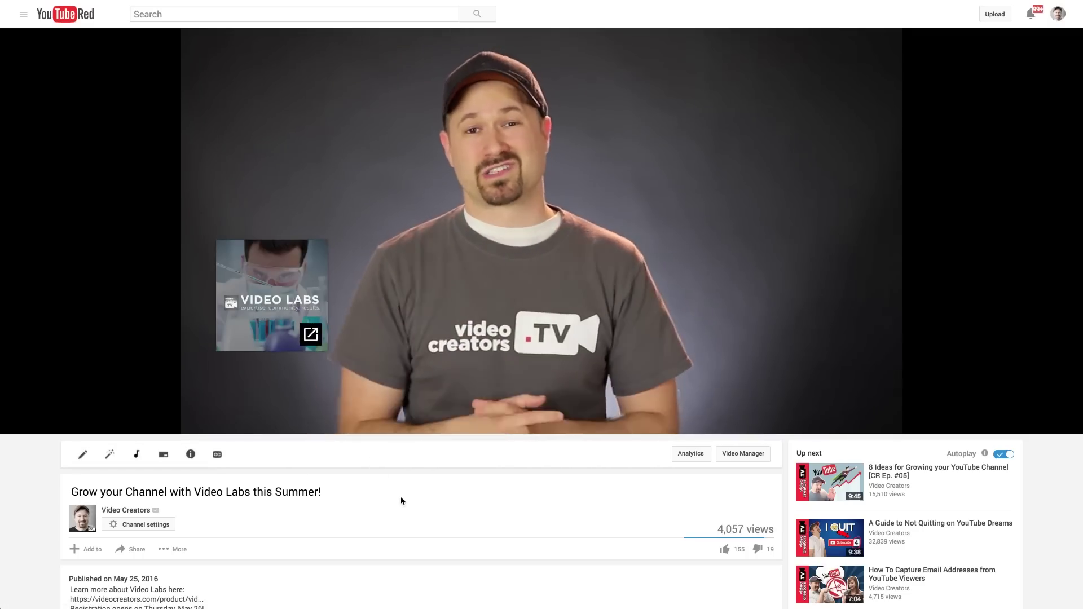
# Cancel the Up Next autoplay after the Video Labs video finishes.
pyautogui.moveTo(291, 299)
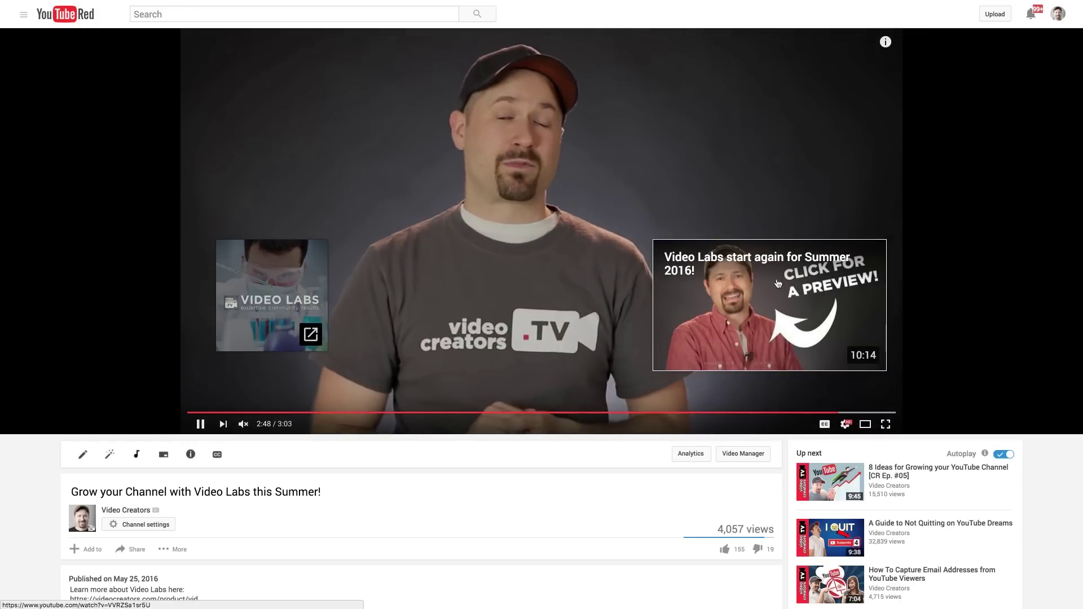
pyautogui.moveTo(278, 320)
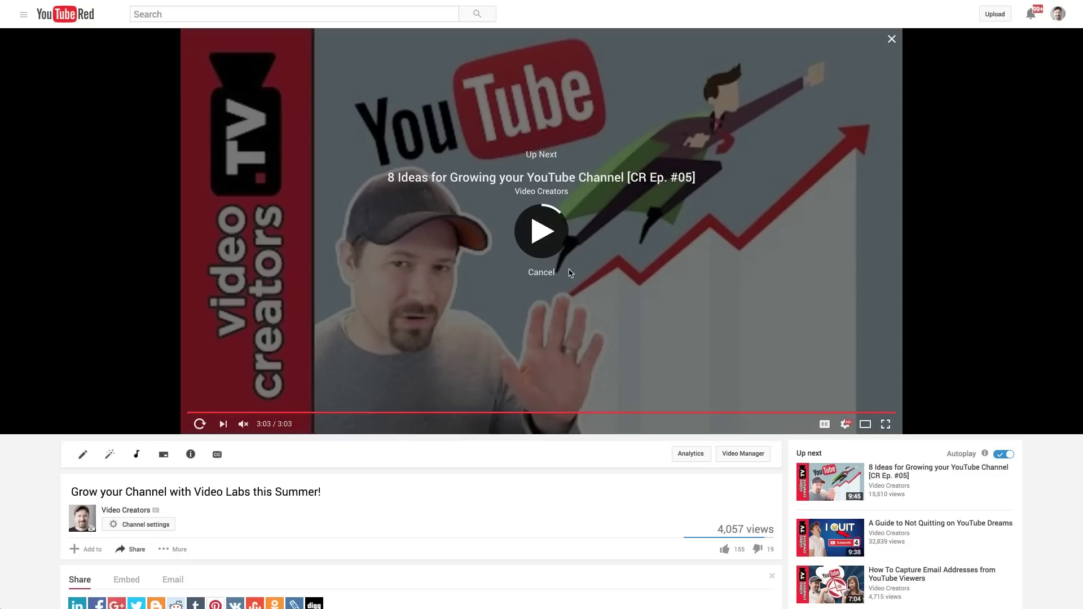
pyautogui.click(541, 272)
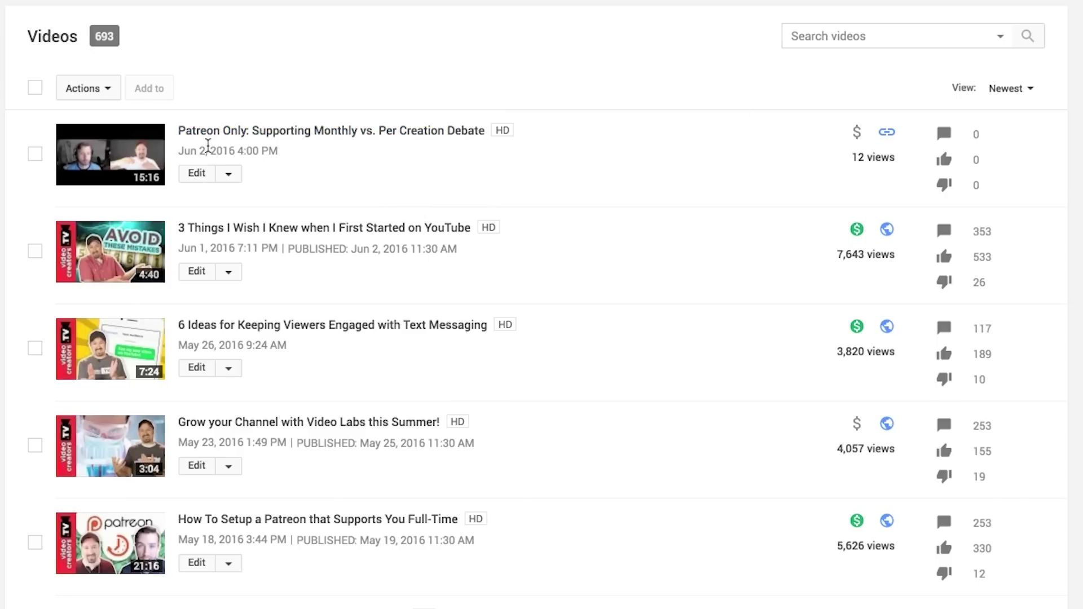
# Open the edit options for the 'Patreon Only: Supporting Monthly vs. Per Creation Debate' video.
pyautogui.moveTo(885, 138)
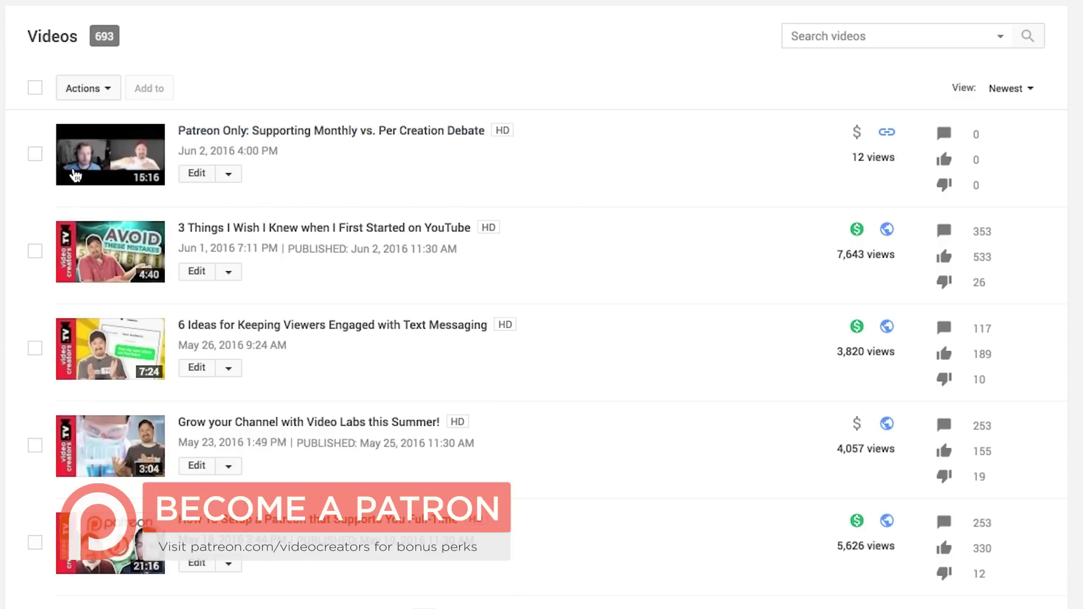
pyautogui.click(236, 175)
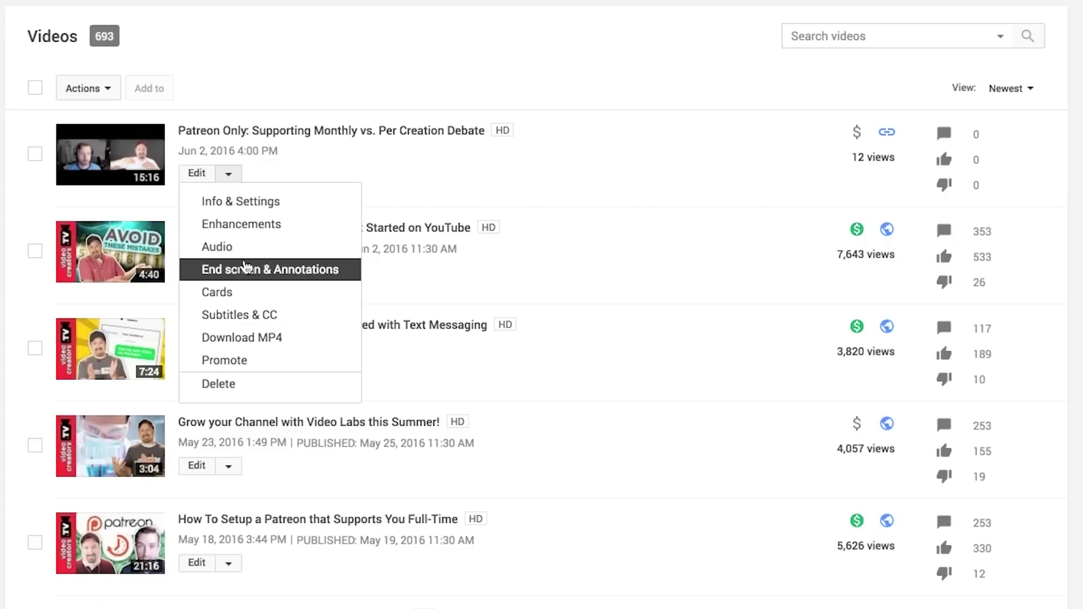
# Open the video's end screen editor and toggle Show grid off and back on.
pyautogui.click(278, 272)
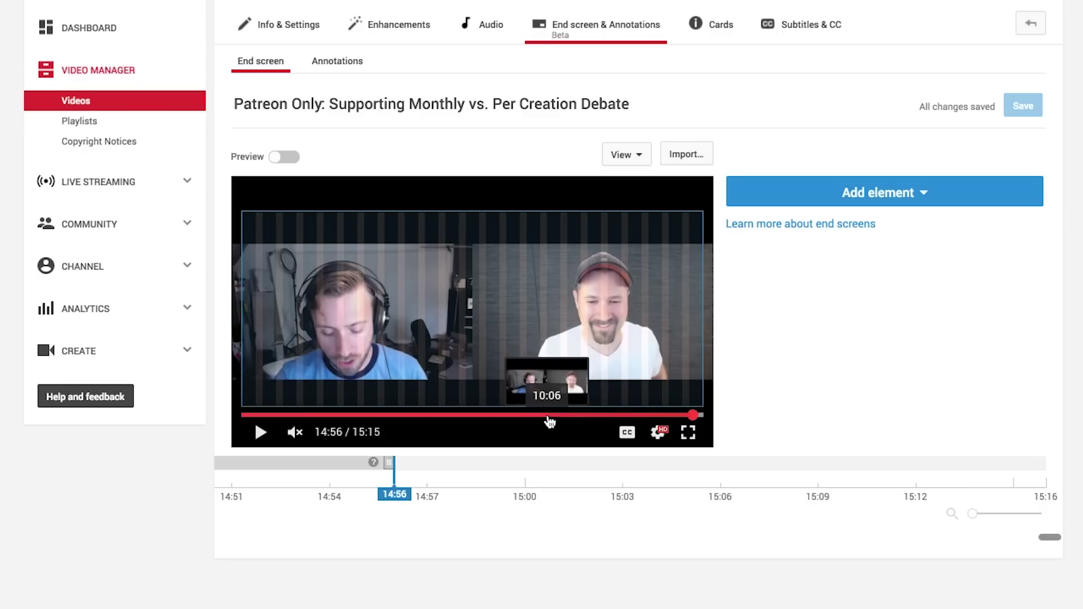
pyautogui.click(623, 154)
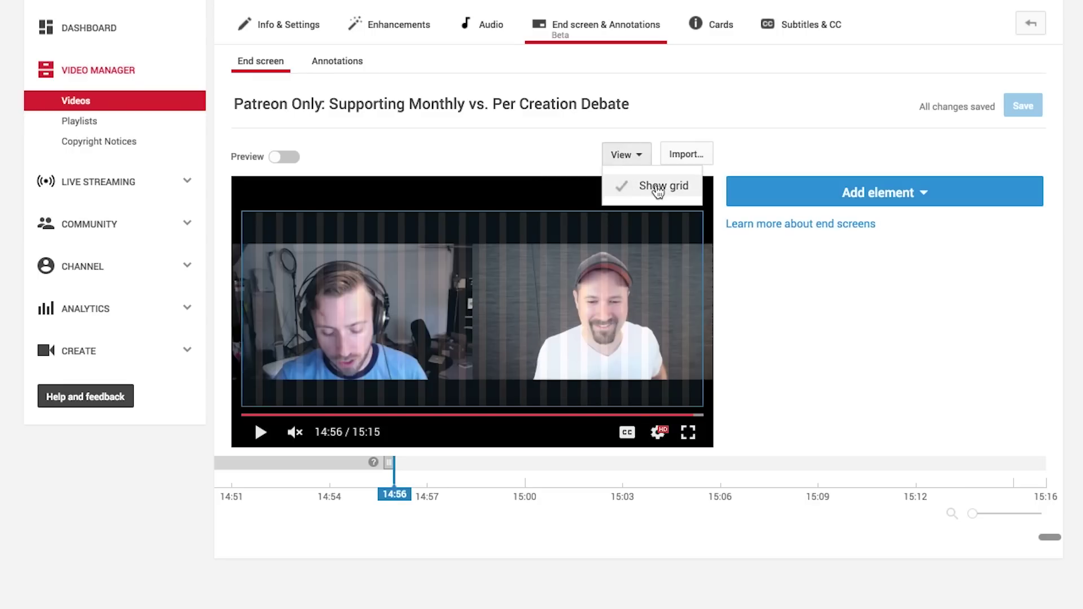
pyautogui.click(649, 184)
pyautogui.click(634, 156)
pyautogui.click(638, 185)
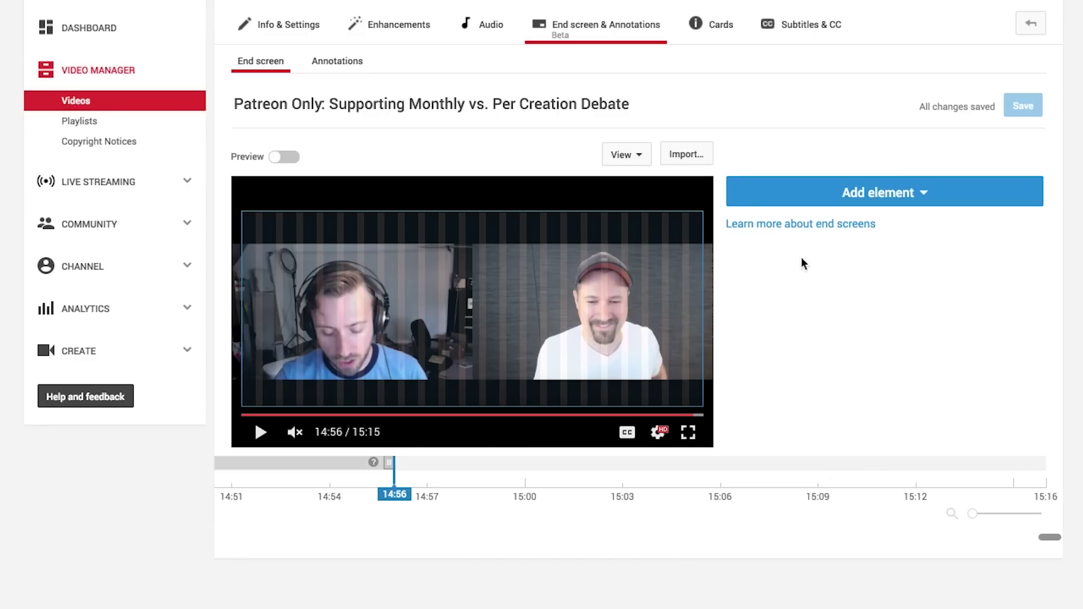
pyautogui.click(962, 197)
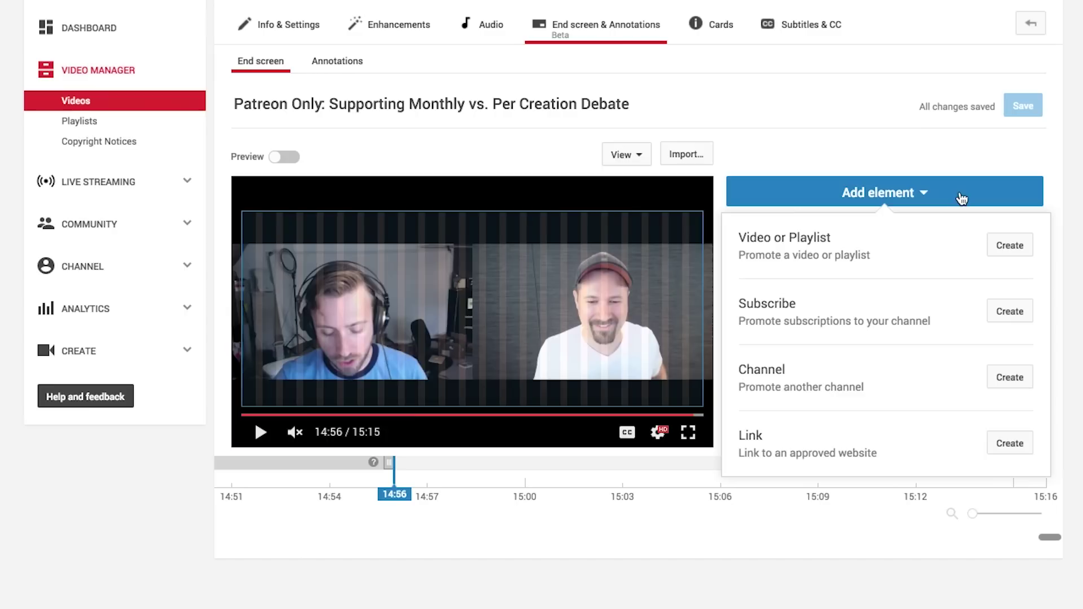
# Create a Best for viewer video element on the end screen, starting at 14:56.
pyautogui.click(1010, 246)
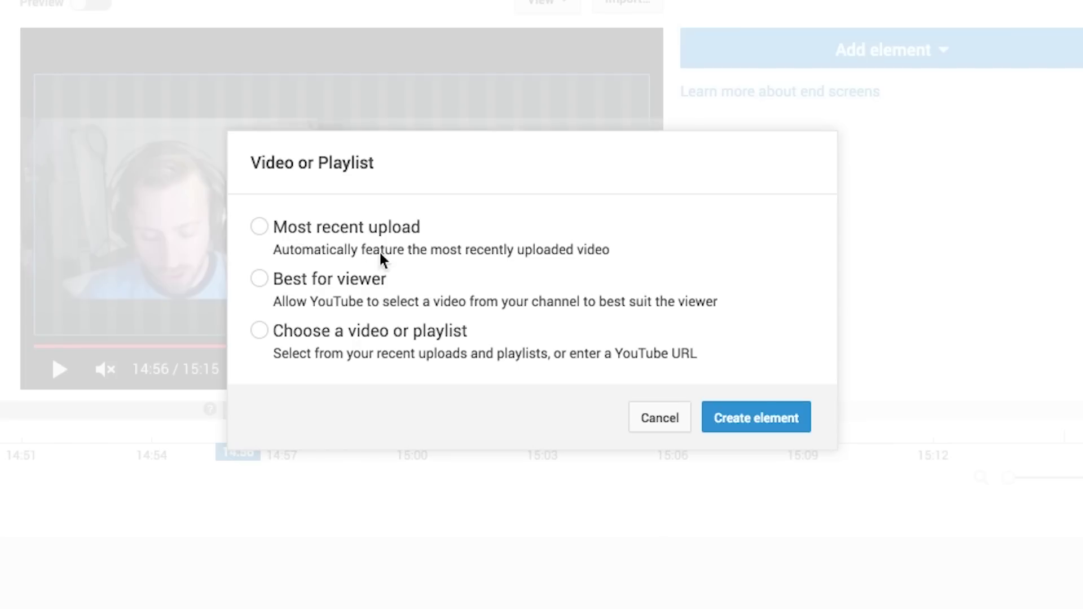
pyautogui.click(260, 280)
pyautogui.click(388, 334)
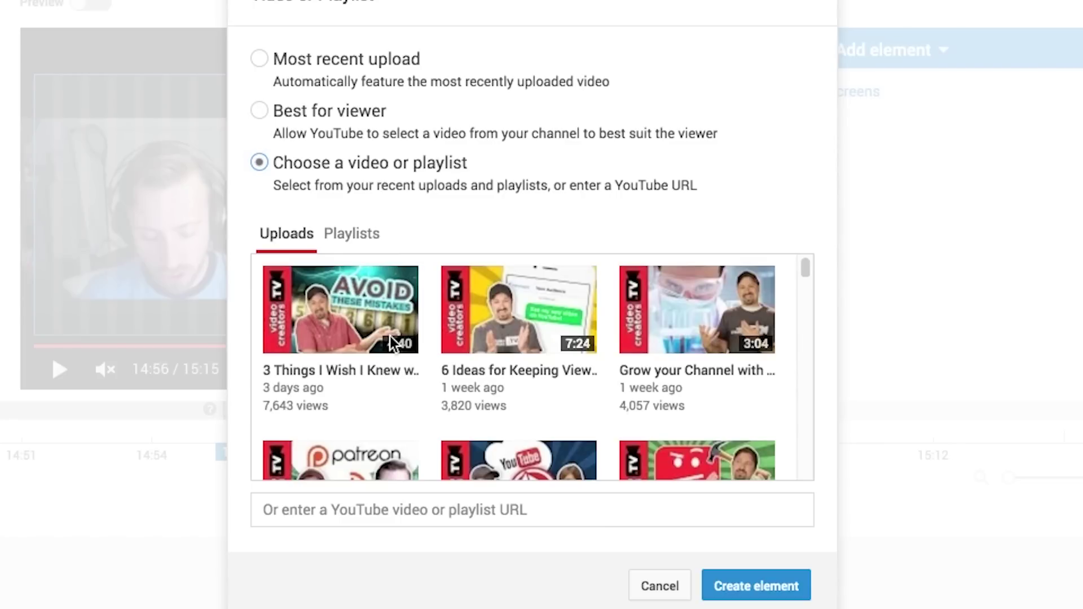
pyautogui.click(349, 233)
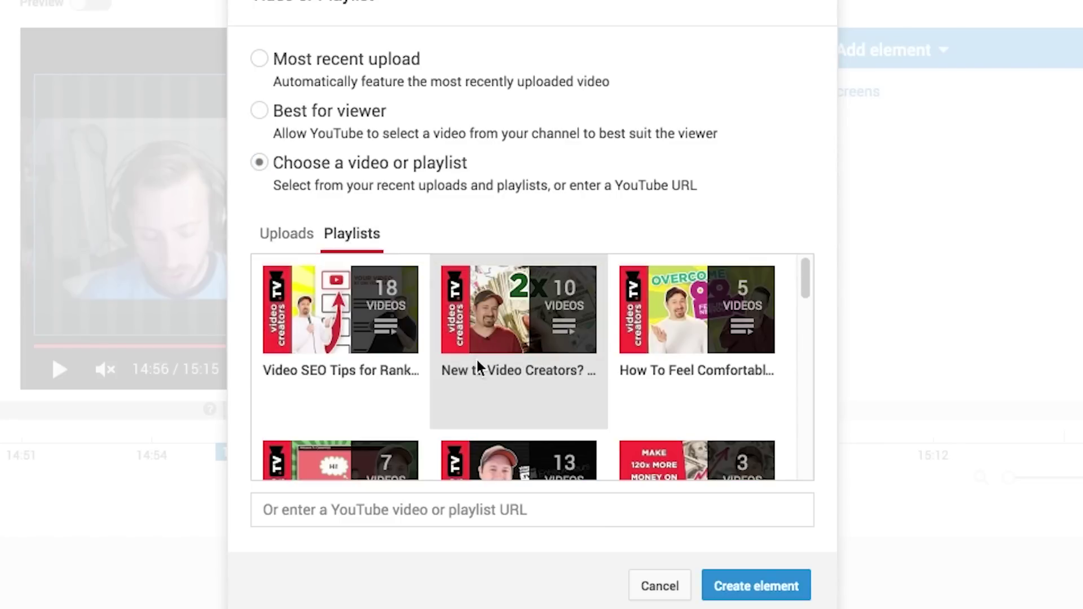
pyautogui.click(298, 243)
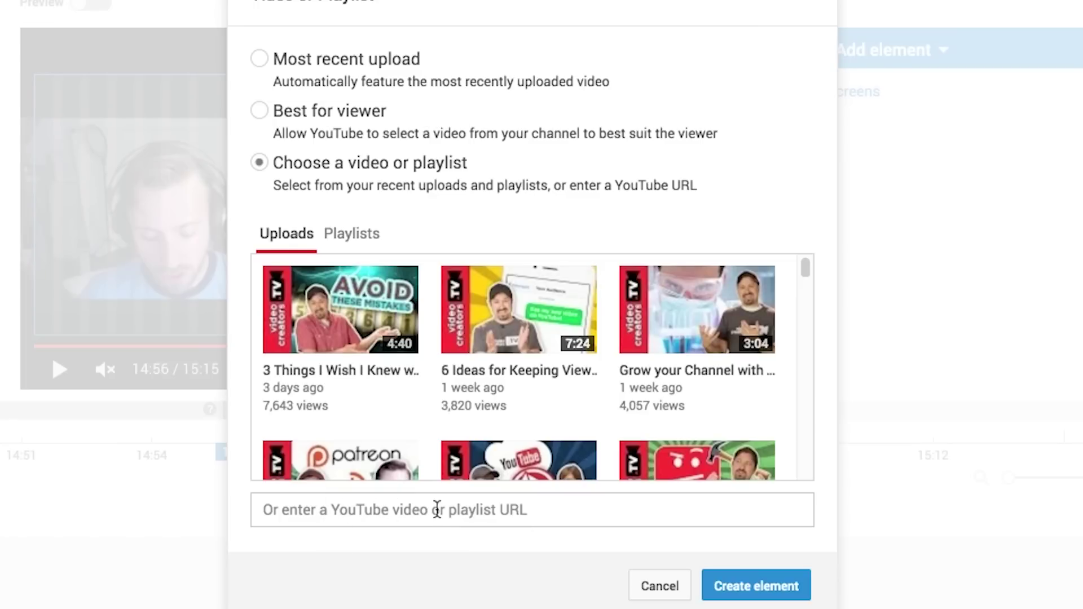
pyautogui.click(338, 111)
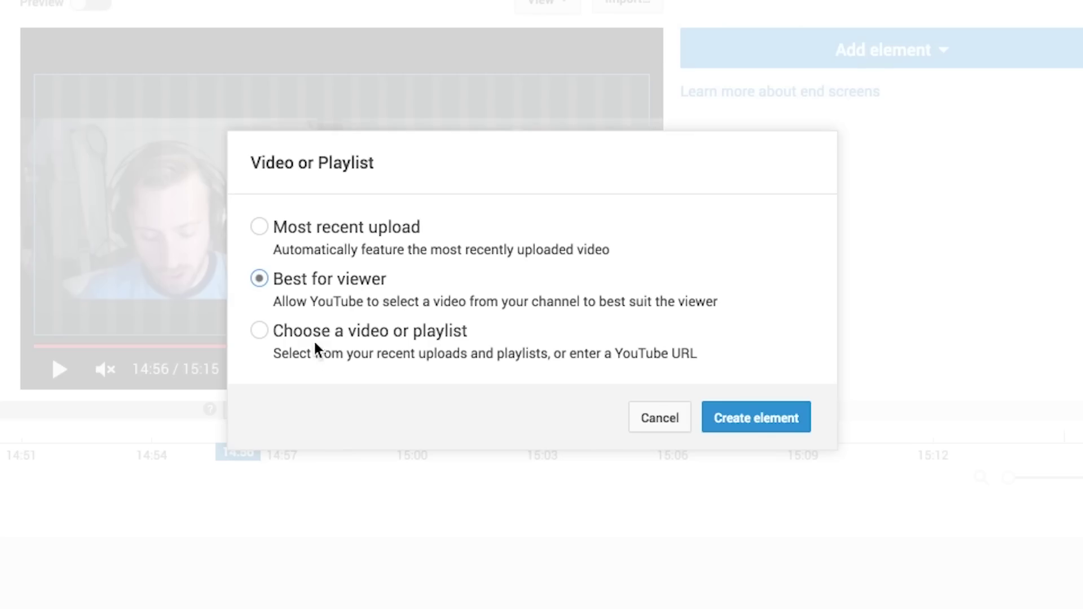
pyautogui.click(774, 417)
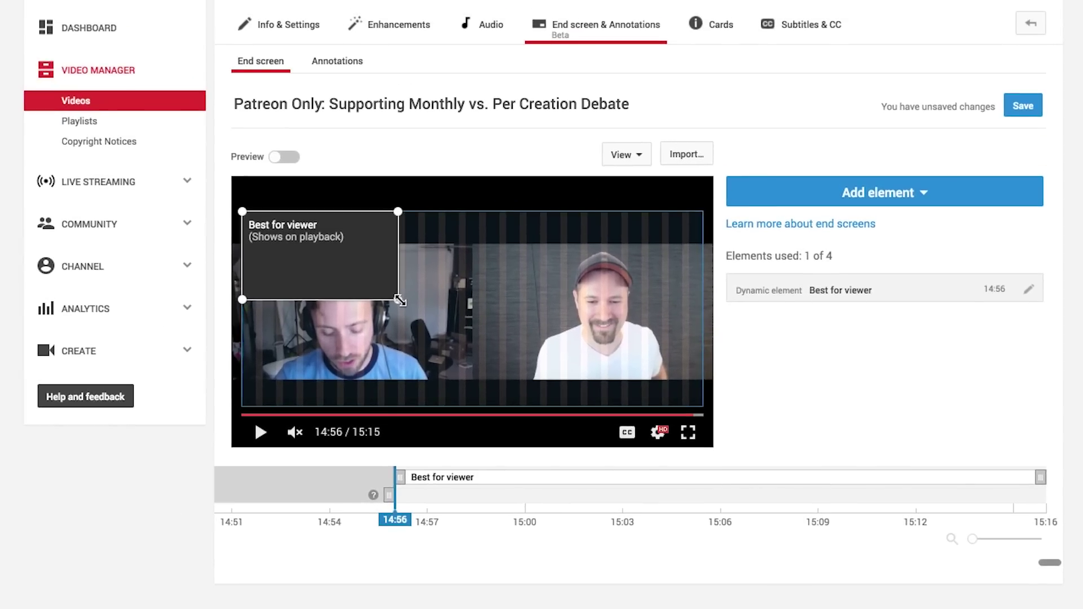
# Enlarge the Best for viewer element and move it to the video's top-right corner.
pyautogui.moveTo(410, 310); pyautogui.dragTo(350, 280)
pyautogui.moveTo(372, 276); pyautogui.dragTo(673, 237)
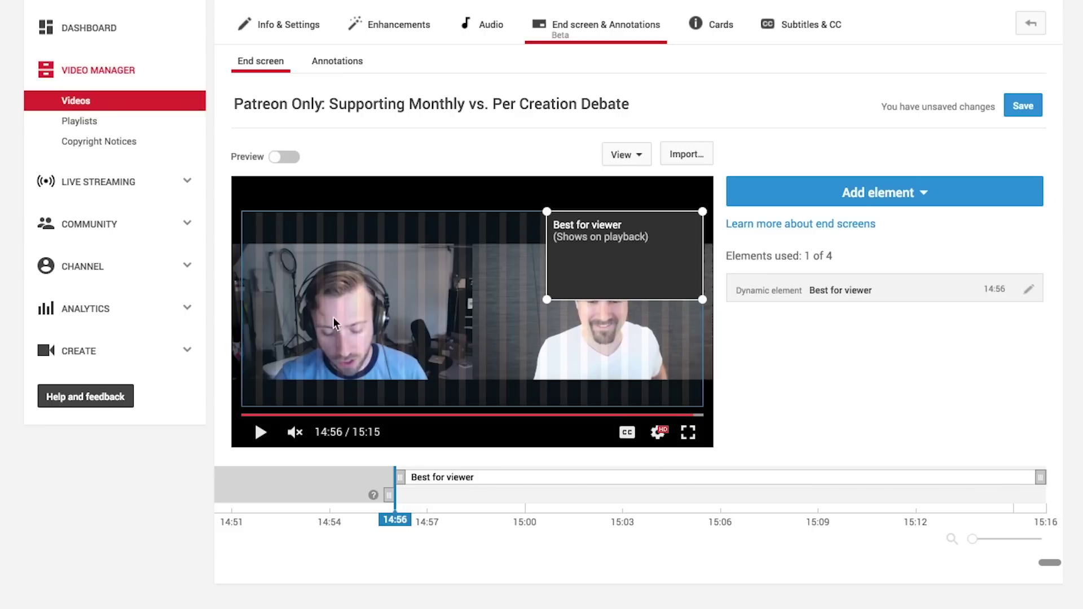
pyautogui.moveTo(549, 300)
pyautogui.mouseDown()
pyautogui.moveTo(504, 323)
pyautogui.moveTo(547, 299)
pyautogui.mouseUp()
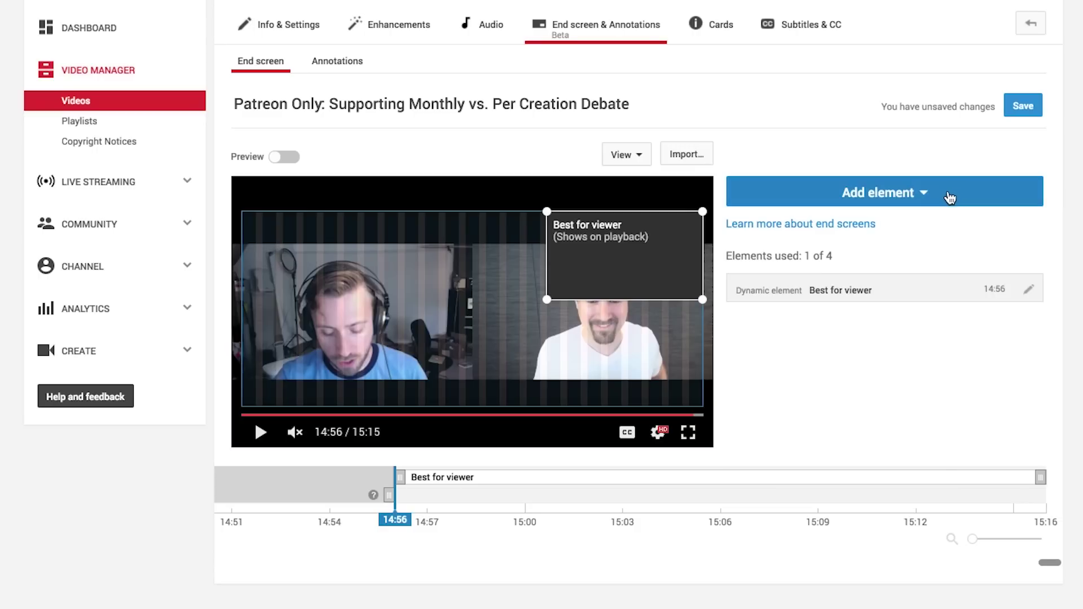
pyautogui.click(921, 193)
# Add a Video Creators Subscribe element and place it in the bottom-right corner.
pyautogui.click(1009, 310)
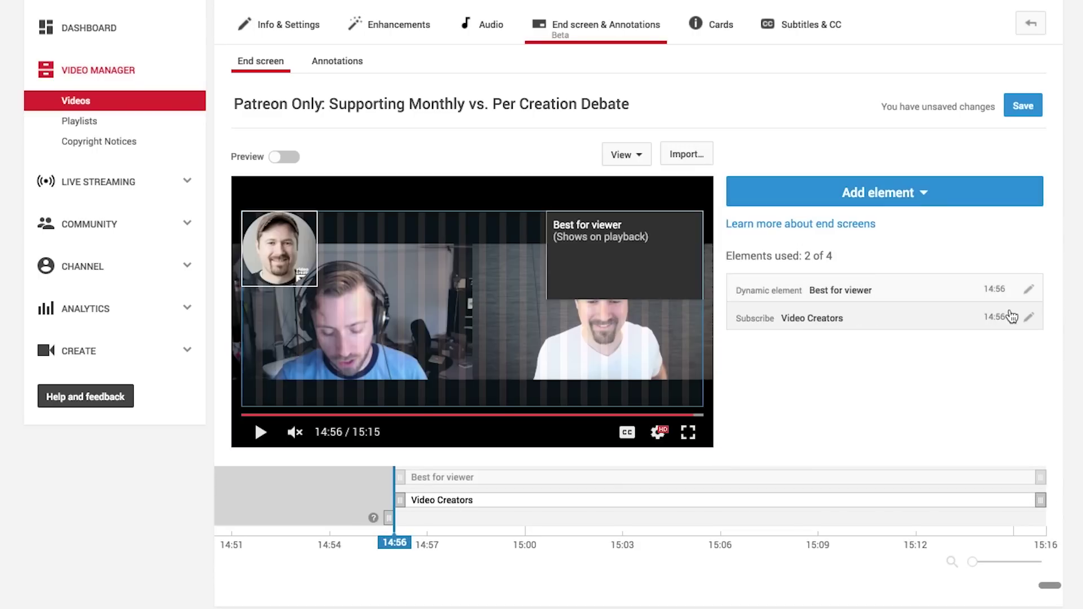
pyautogui.moveTo(283, 256); pyautogui.dragTo(703, 357)
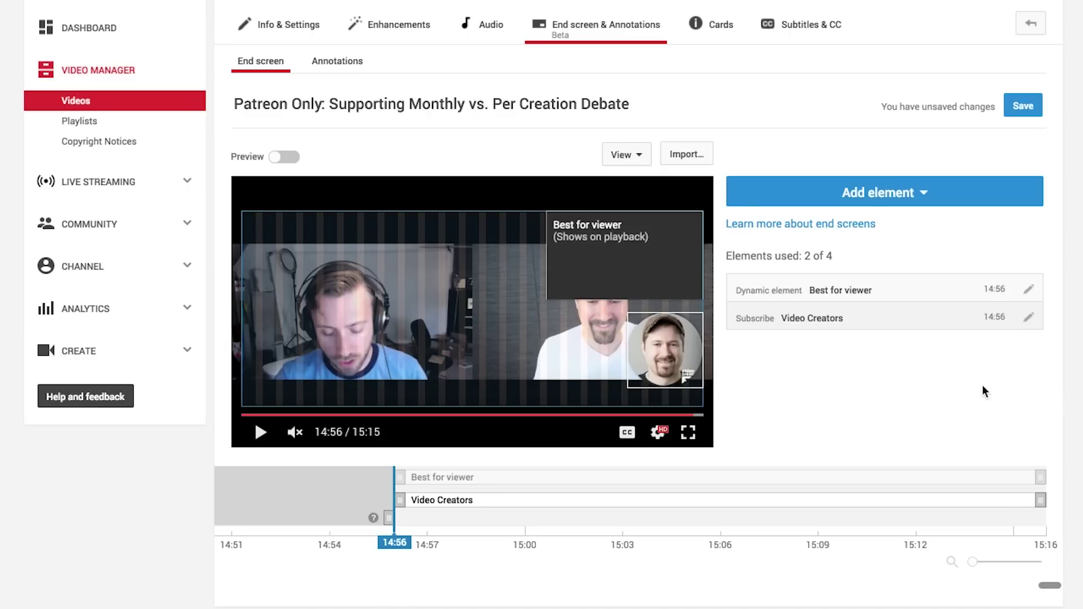
pyautogui.click(967, 193)
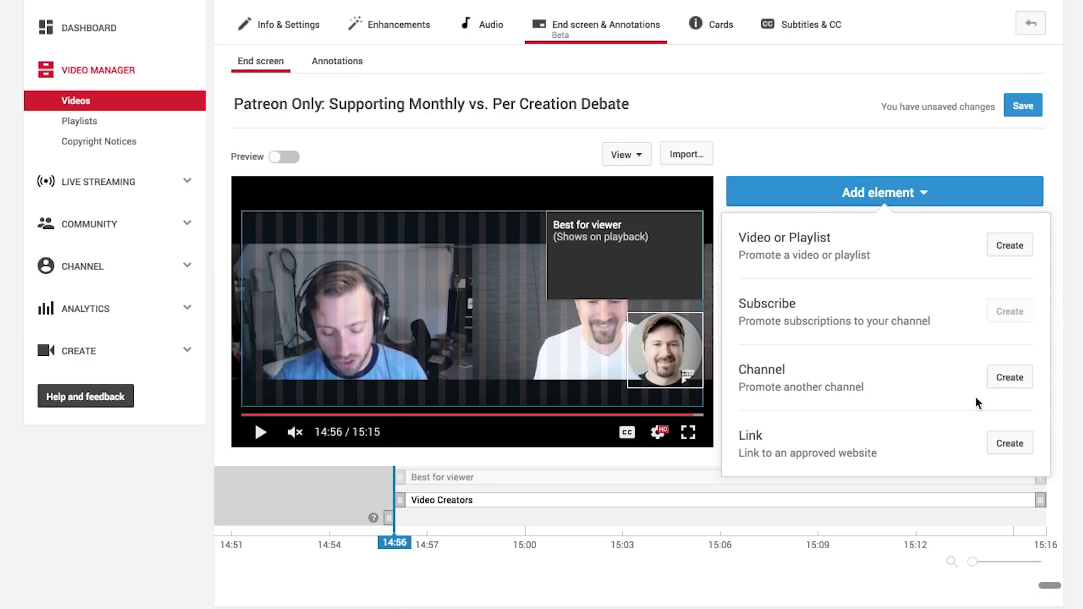
# Start a link element from the pasted ebook URL and trim ' - Video Creators' from its title.
pyautogui.click(1020, 446)
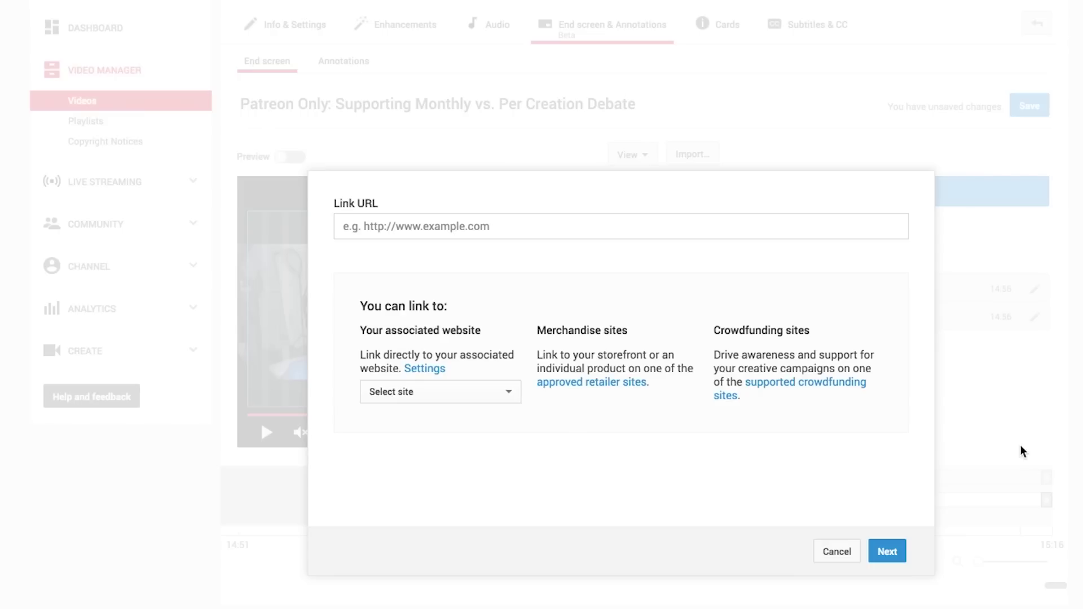
pyautogui.write('http://videocreators.com/product/secret-building-youtube-audience/')
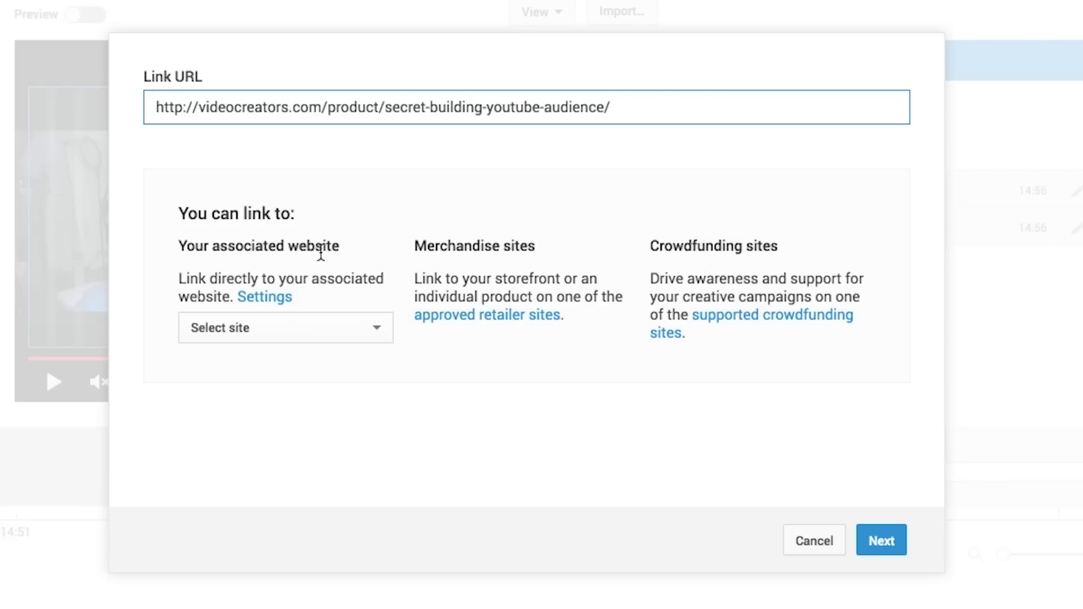
pyautogui.click(881, 539)
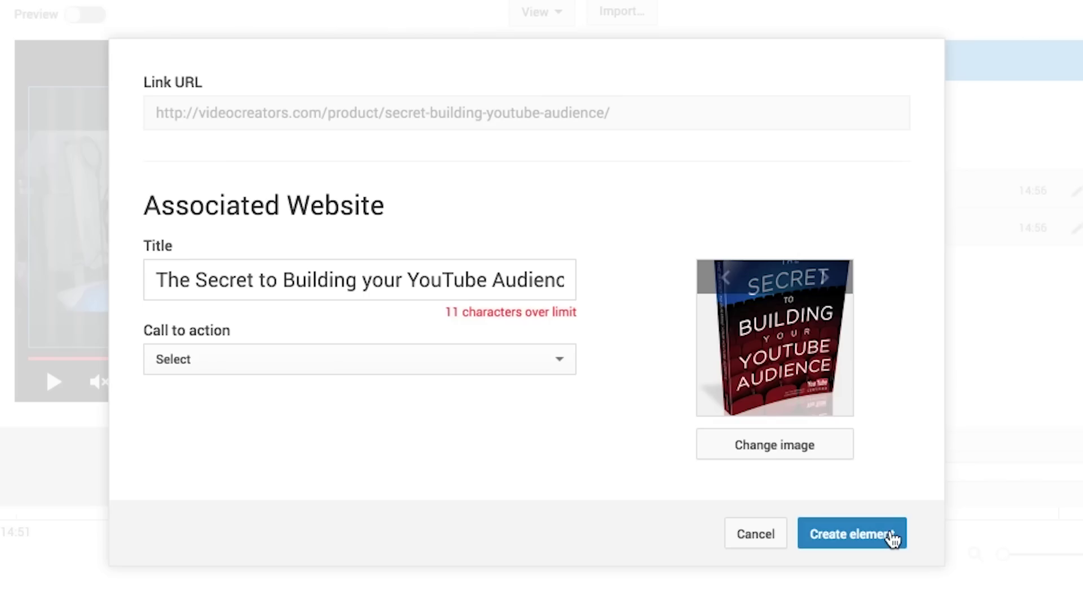
pyautogui.click(558, 279)
pyautogui.press('End')
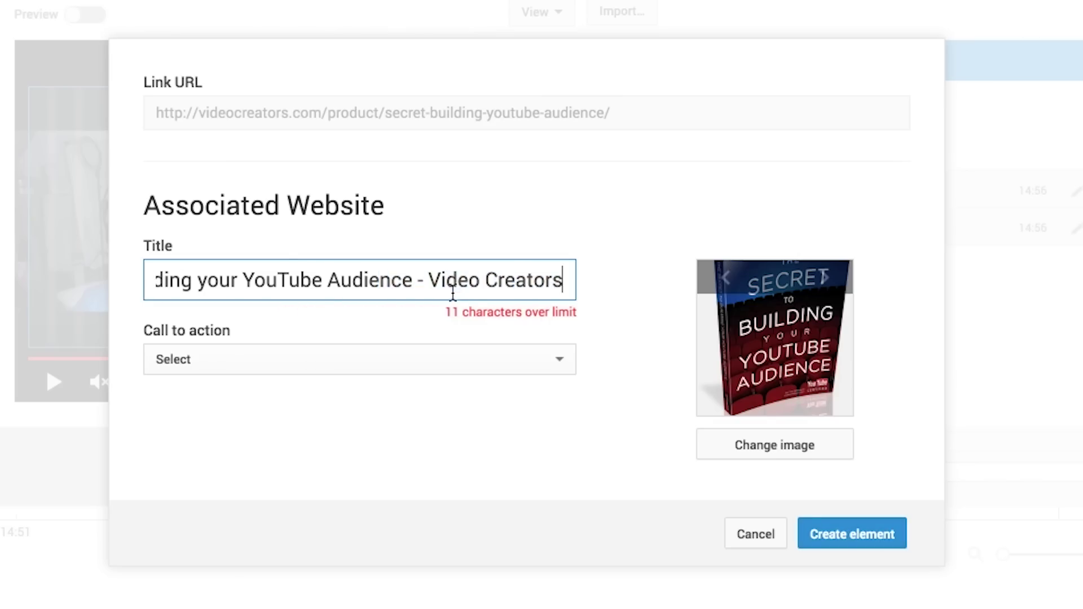
pyautogui.keyDown('shift'); pyautogui.click(414, 279); pyautogui.keyUp('shift')
pyautogui.press('BackSpace')
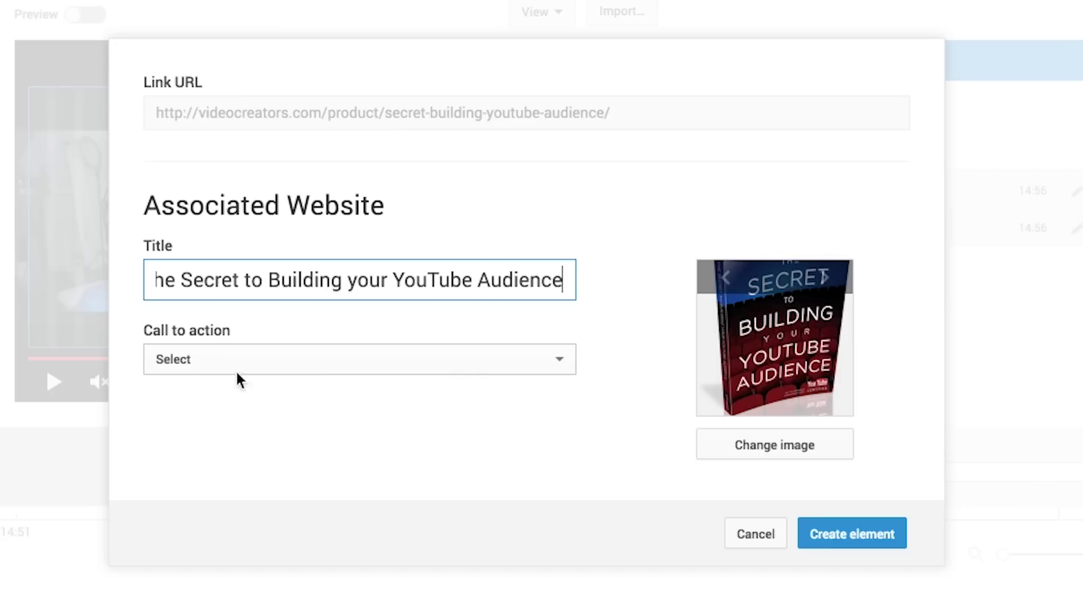
# Set the call to action to Download, choose the book cover image, and create the element.
pyautogui.click(207, 362)
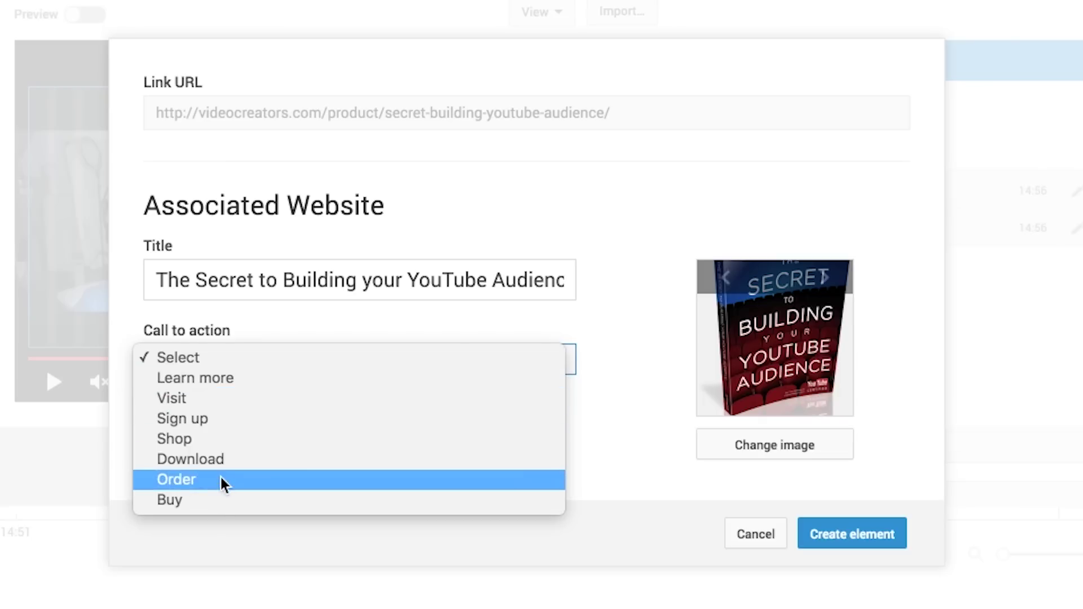
pyautogui.click(248, 460)
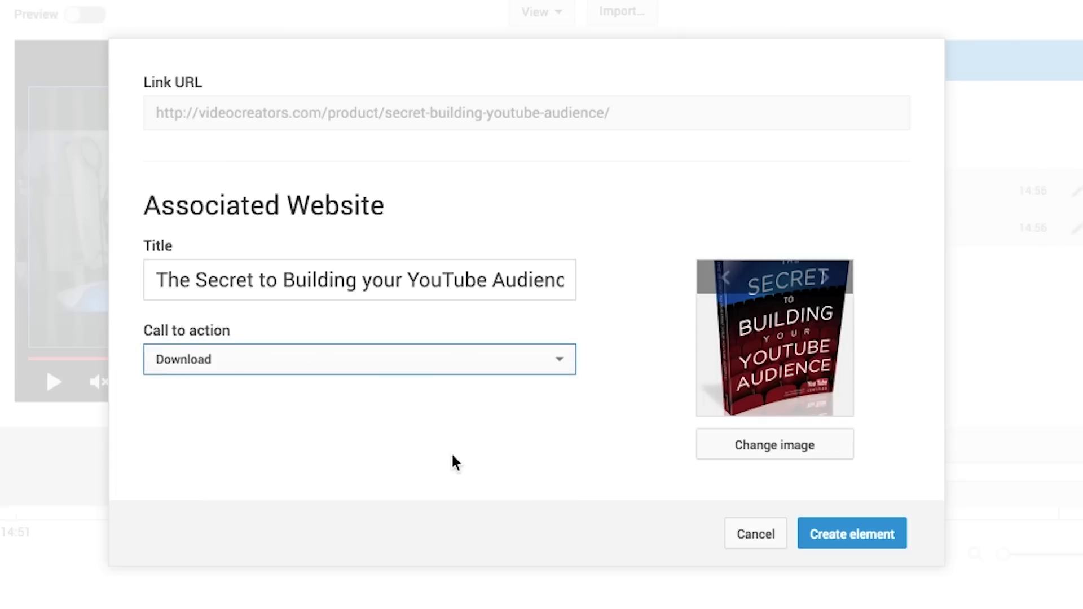
pyautogui.click(825, 279)
pyautogui.click(825, 279)
pyautogui.click(825, 279)
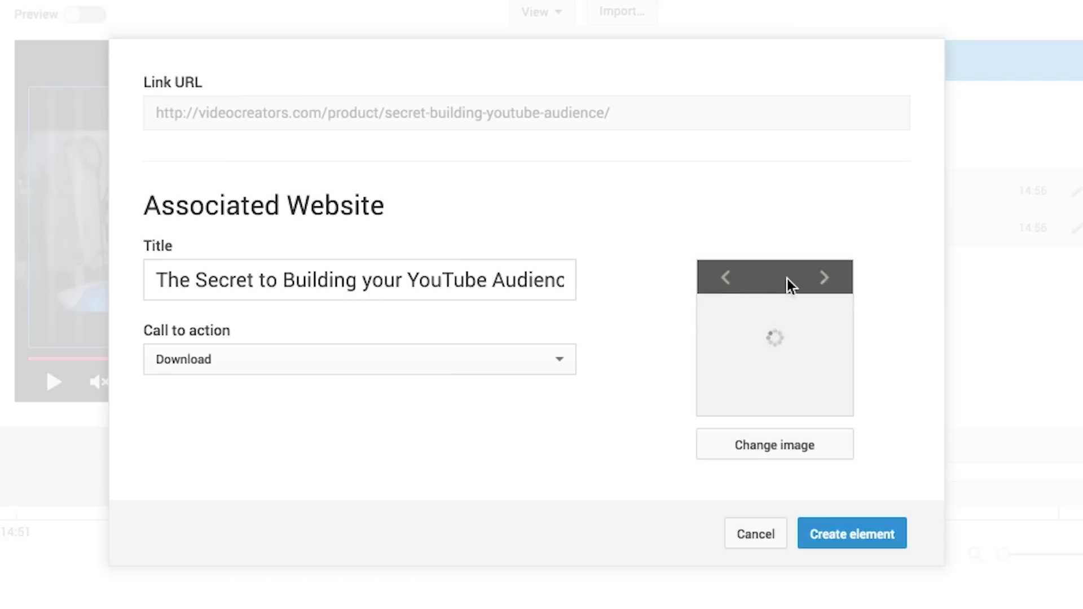
pyautogui.click(732, 279)
pyautogui.click(732, 279)
pyautogui.click(732, 279)
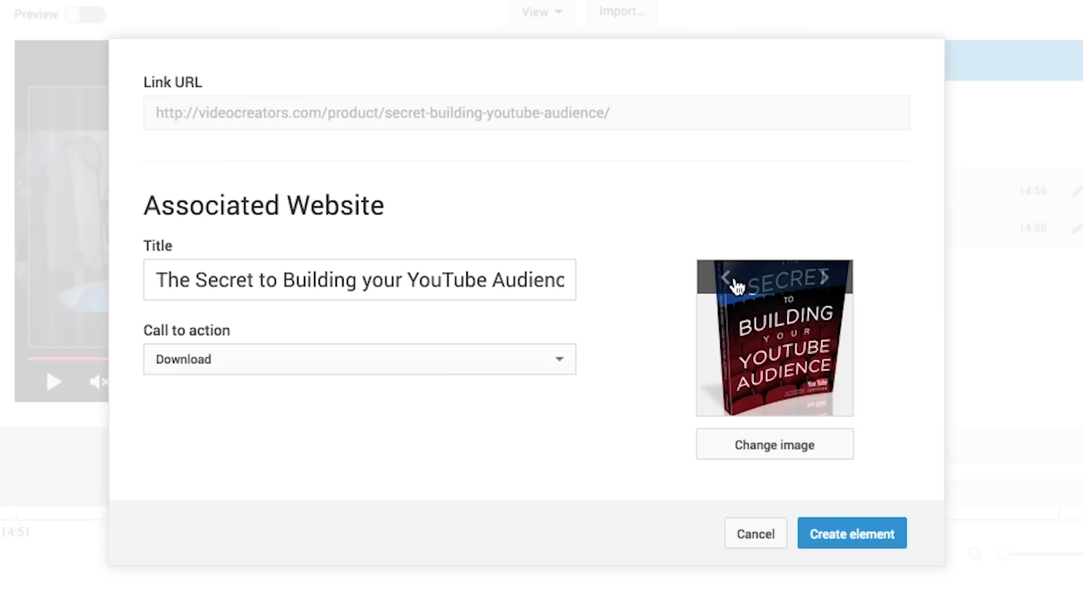
pyautogui.click(731, 280)
pyautogui.click(830, 284)
pyautogui.click(792, 447)
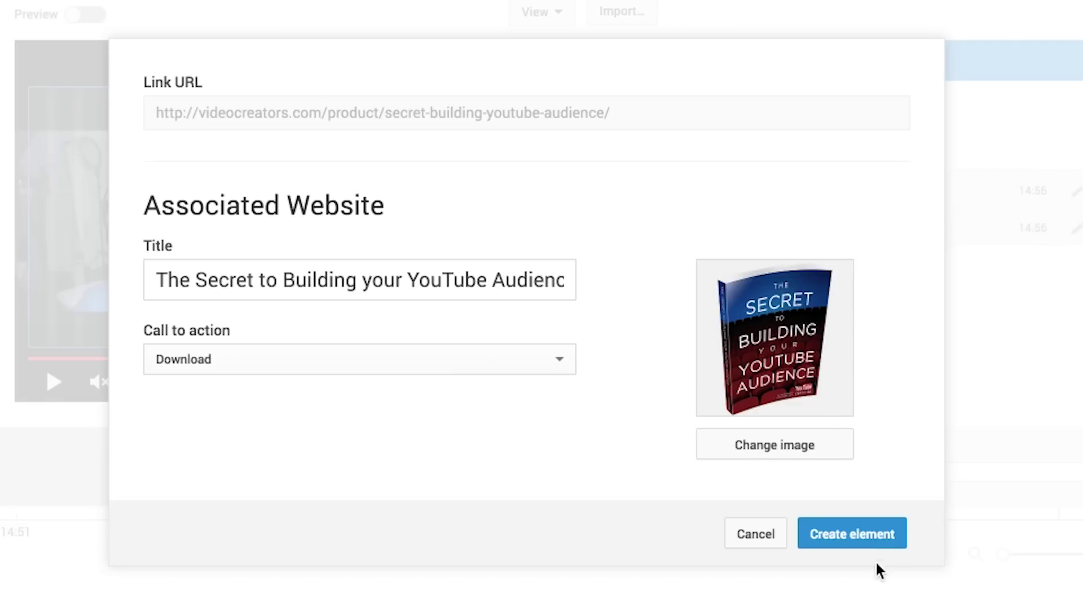
pyautogui.click(870, 537)
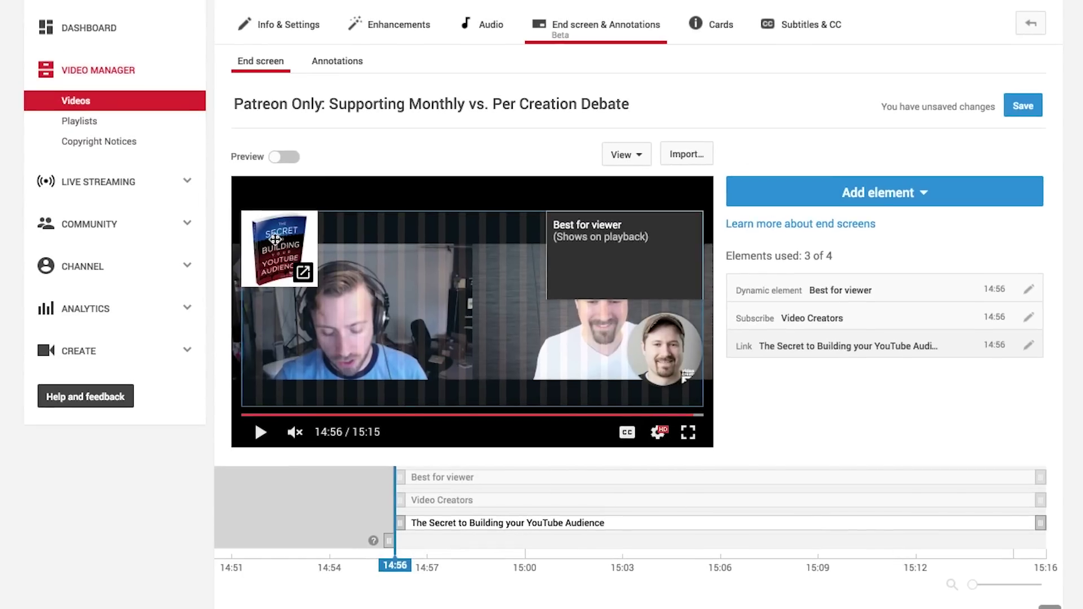
# Drag the timeline starts so Best for viewer begins at 15:02 and Video Creators at 14:59.
pyautogui.moveTo(275, 239)
pyautogui.mouseDown()
pyautogui.moveTo(276, 342)
pyautogui.moveTo(273, 238)
pyautogui.mouseUp()
pyautogui.moveTo(399, 477); pyautogui.dragTo(589, 480)
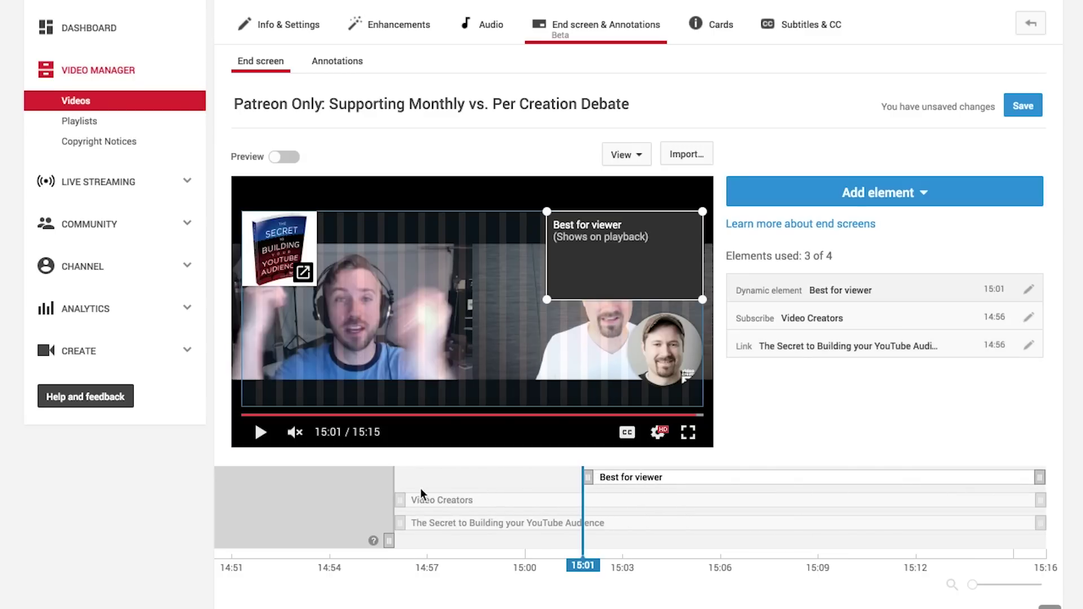
pyautogui.moveTo(399, 497); pyautogui.dragTo(476, 508)
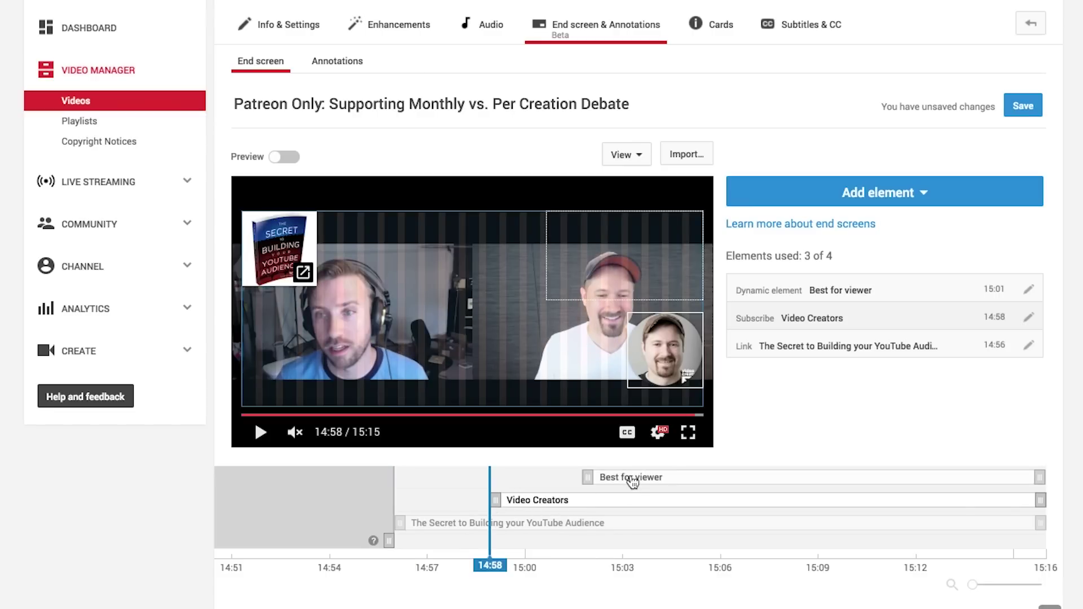
pyautogui.click(635, 479)
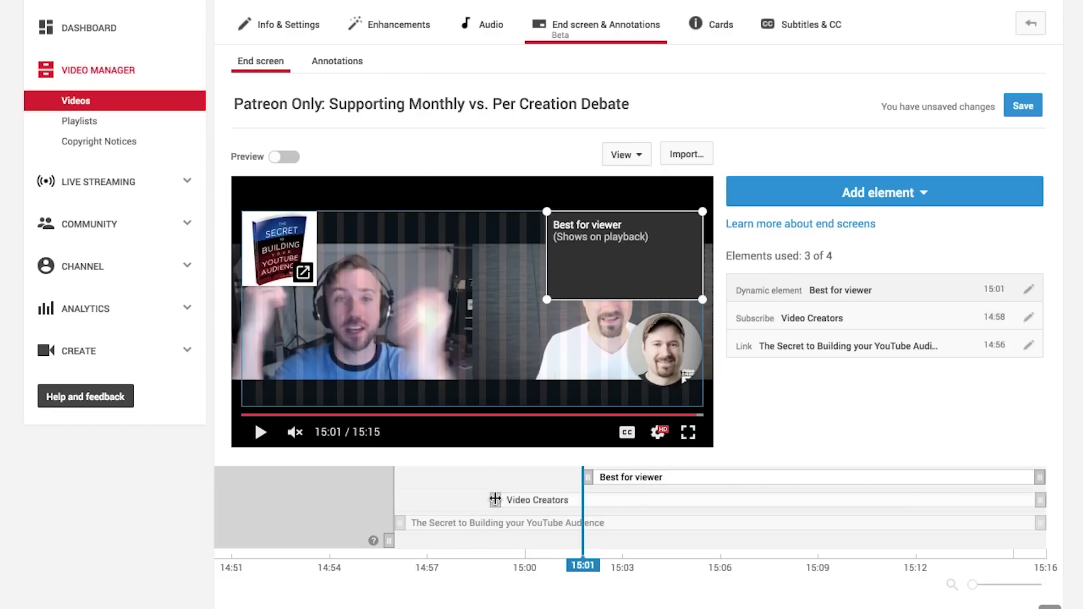
pyautogui.moveTo(582, 477); pyautogui.dragTo(614, 478)
pyautogui.moveTo(495, 500); pyautogui.dragTo(502, 500)
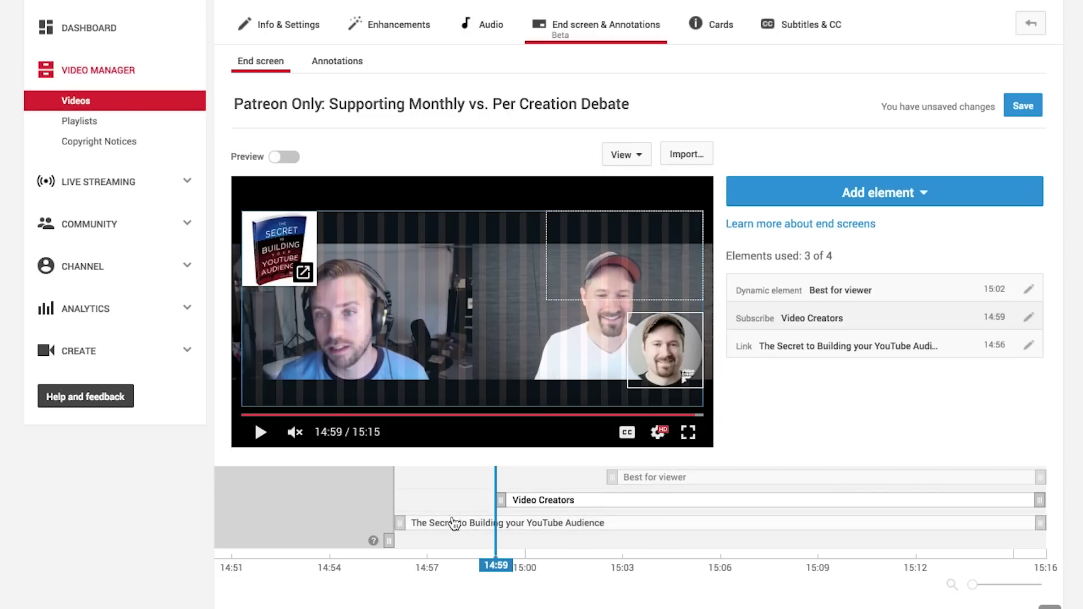
# Preview the end screen to watch the staggered elements expand as viewers see them.
pyautogui.click(285, 159)
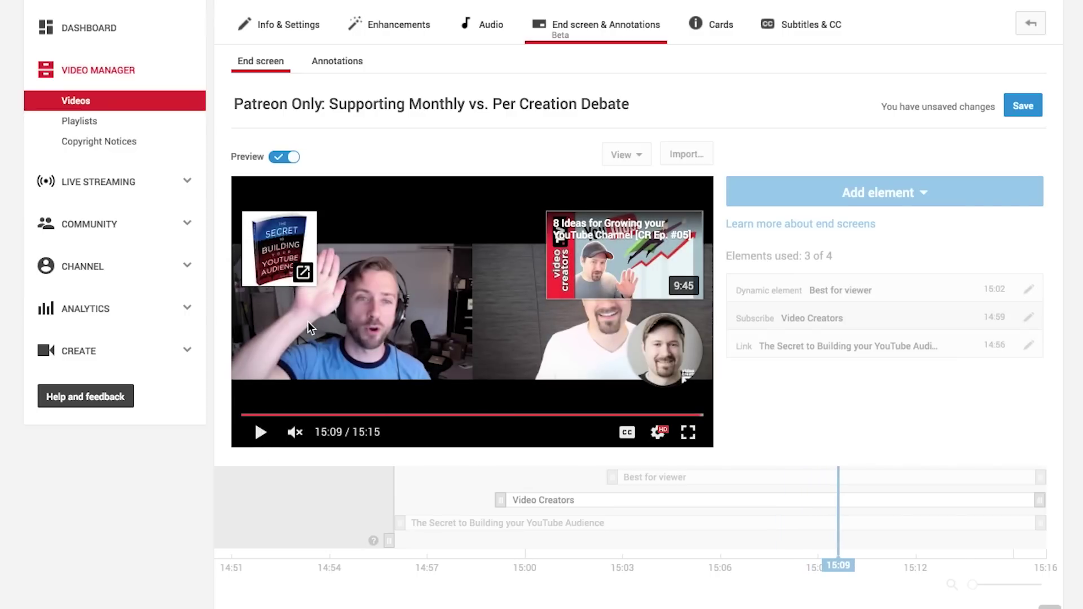
pyautogui.moveTo(287, 257)
pyautogui.moveTo(674, 364)
# Exit preview, bring up the Import end screen dialog, then cancel it.
pyautogui.click(284, 157)
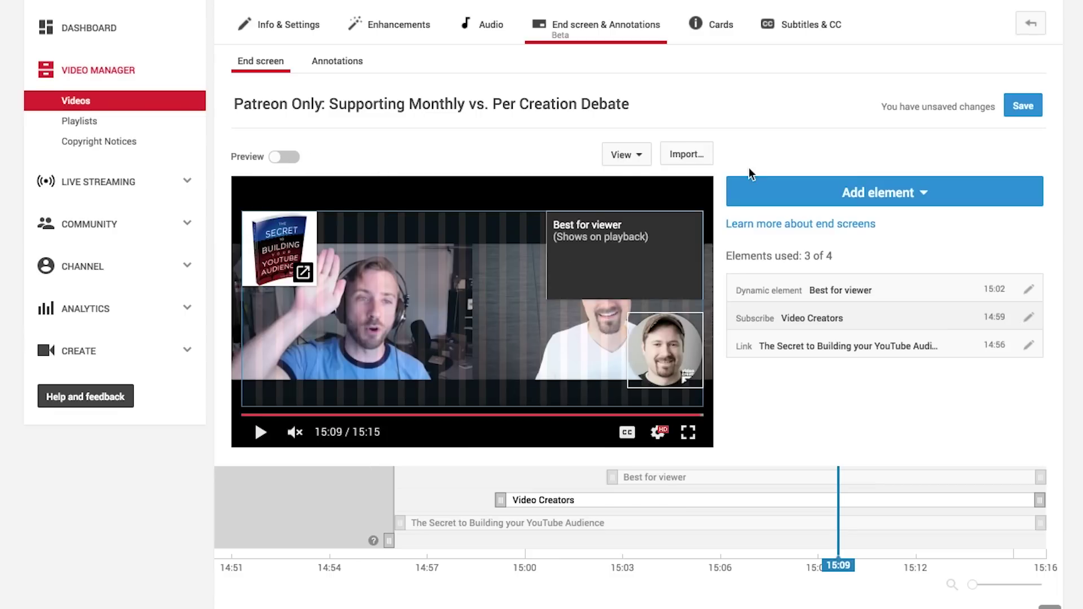
pyautogui.click(624, 157)
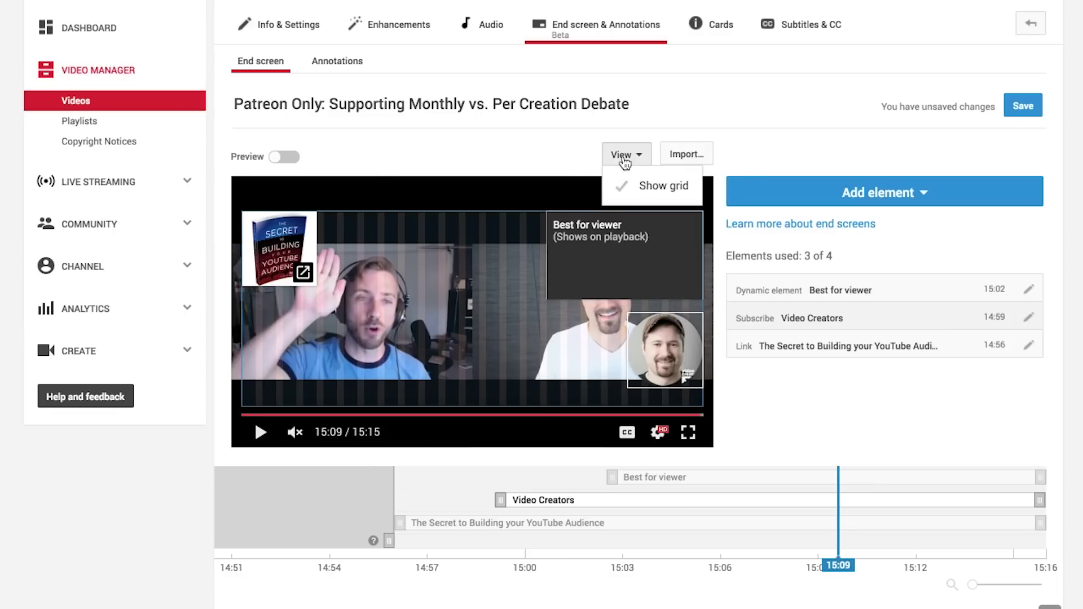
pyautogui.click(761, 142)
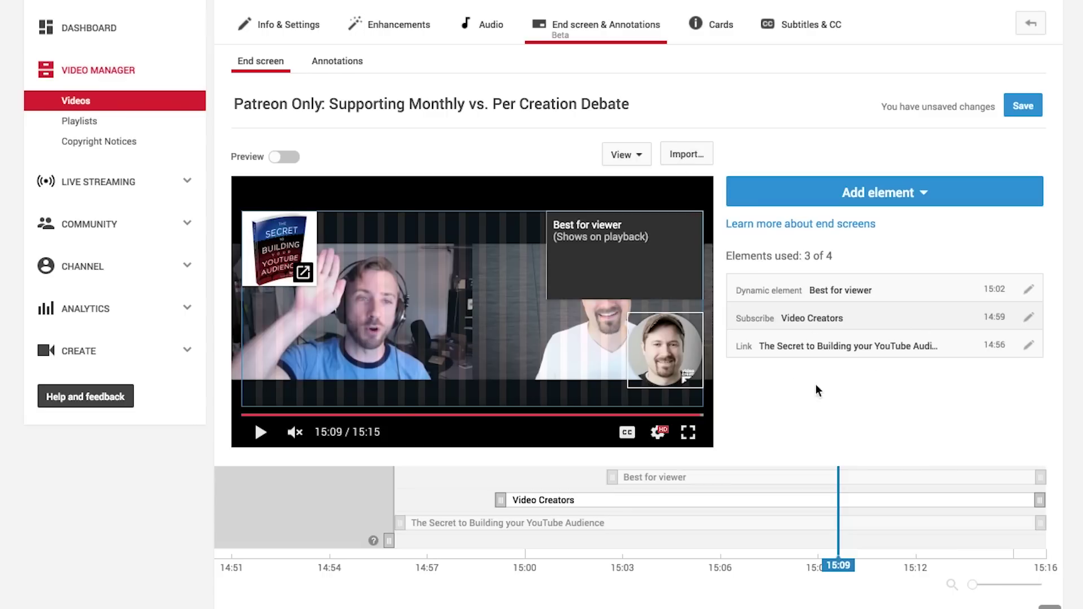
pyautogui.click(692, 154)
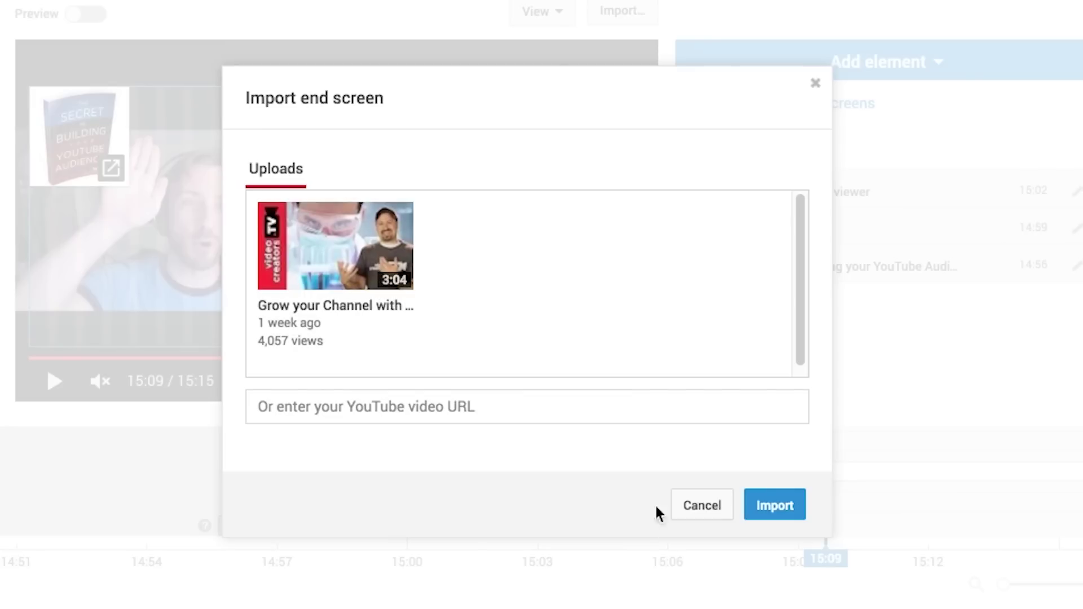
pyautogui.click(700, 505)
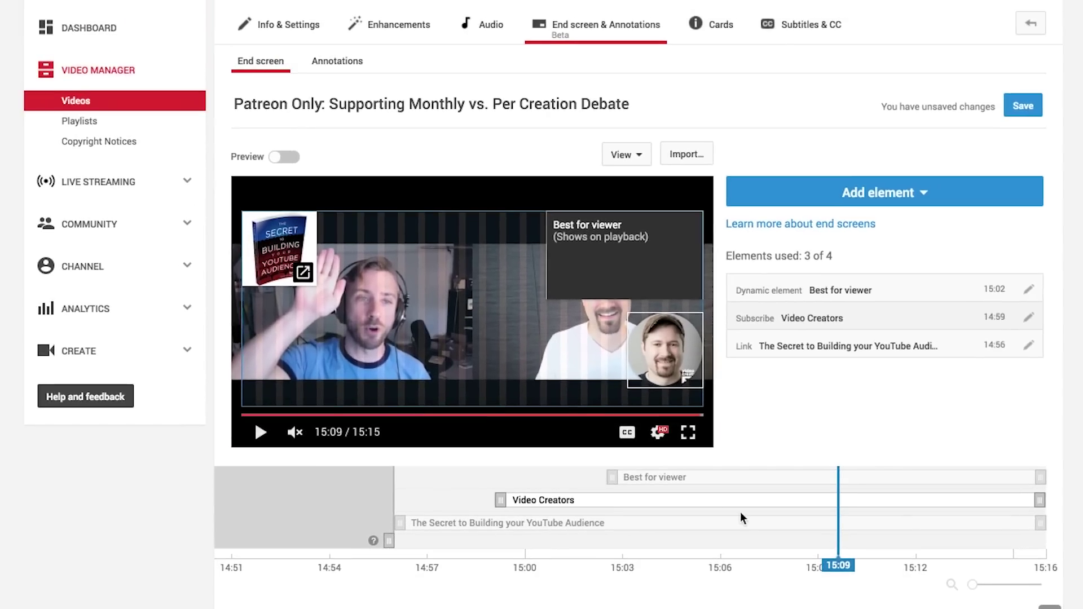